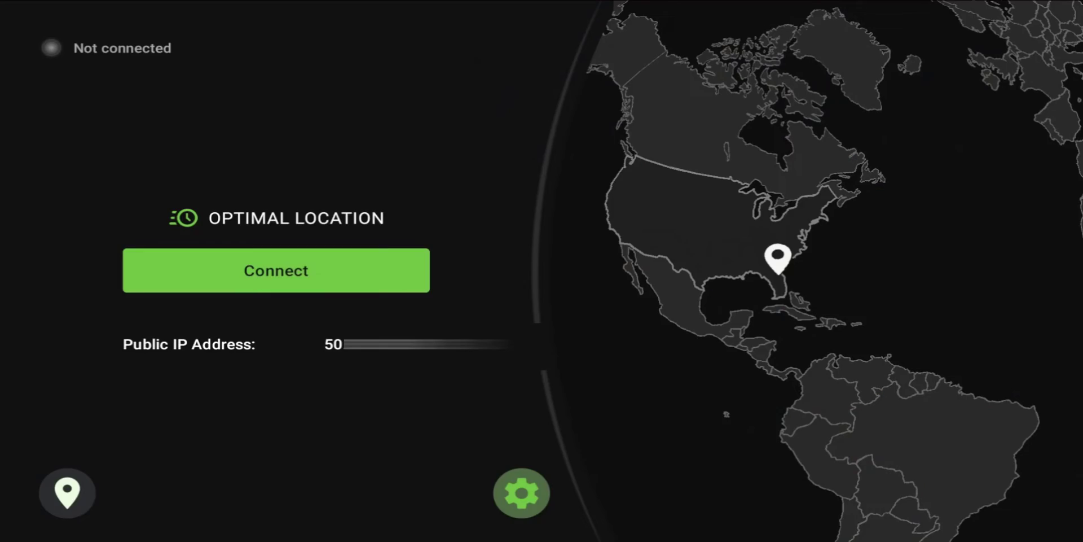
Pick Birmingham from the Cities list and request a VPN connection to it
key("Left")
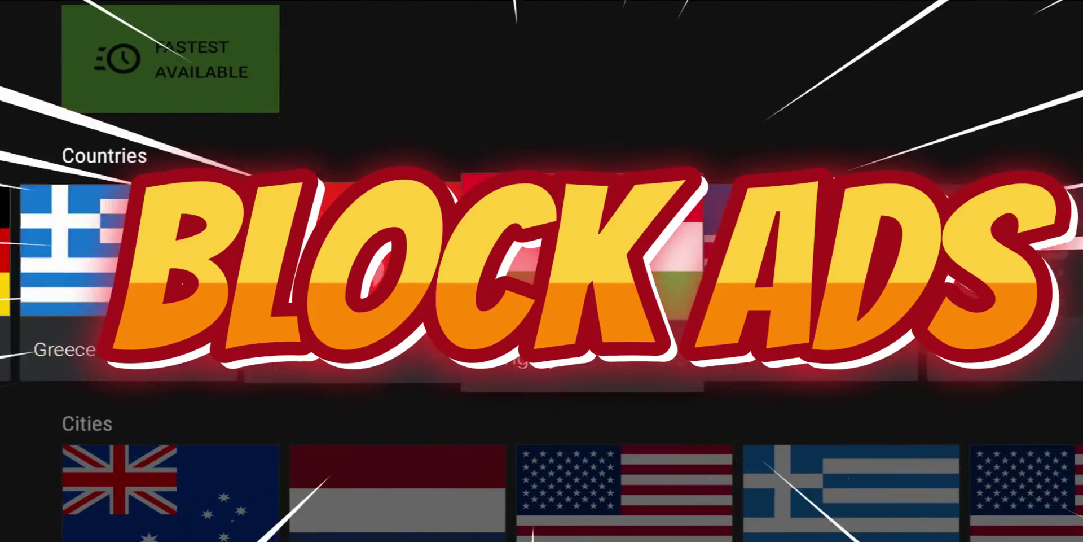
key("Down")
key("Right")
key("Right")
key("Right")
key("Right")
key("Right")
key("Right")
key("Right")
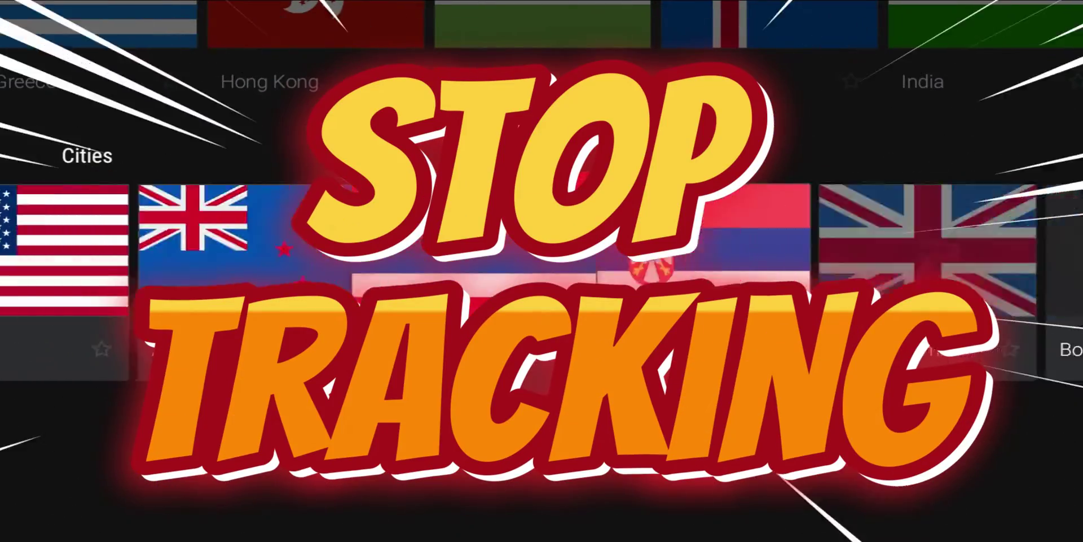
key("Return")
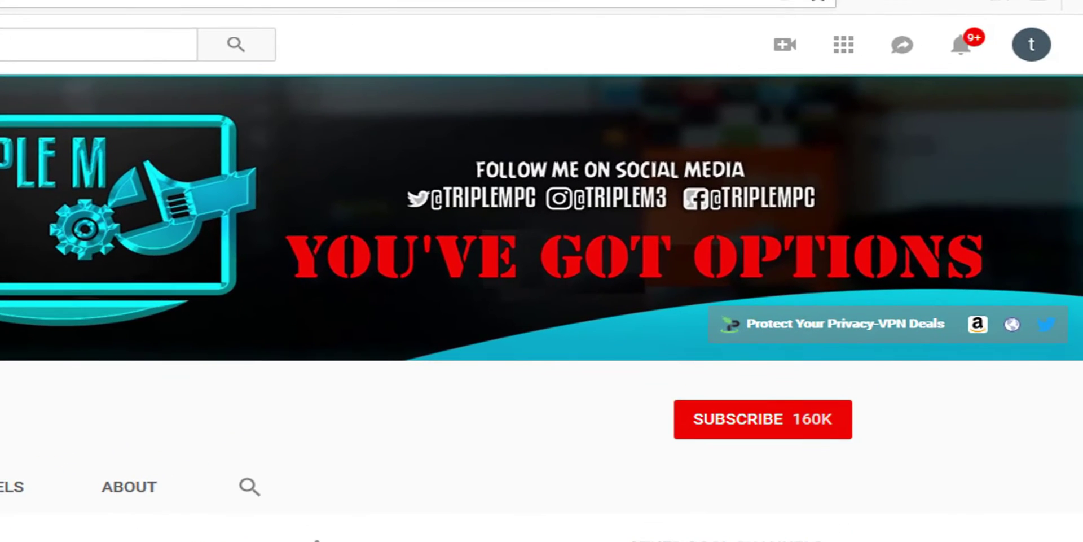
Subscribe to the YouTube channel shown on the page
left_click(755, 433)
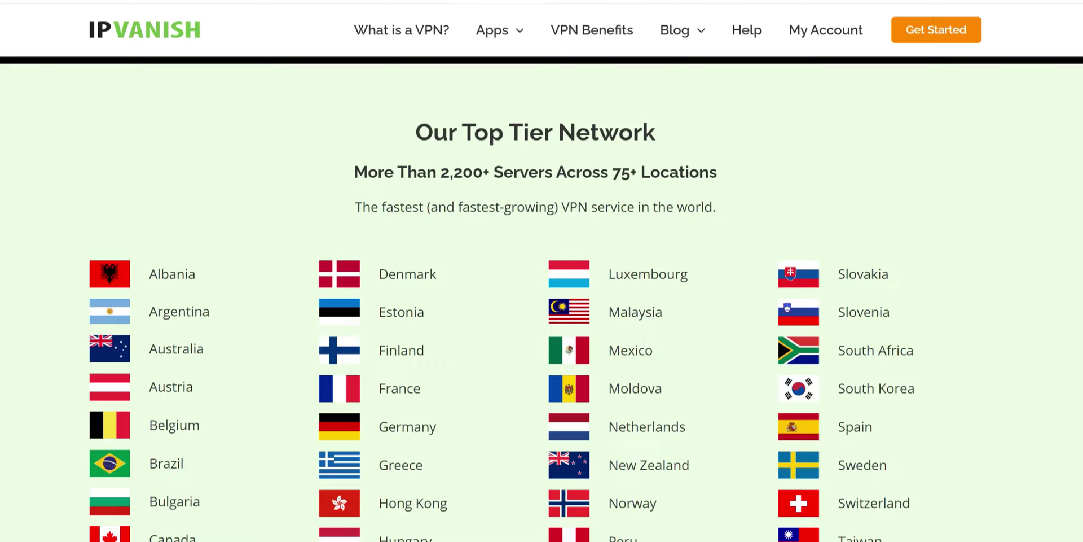
Scroll down the IPVanish website to view its server locations
scroll(542, 298, "down", 2)
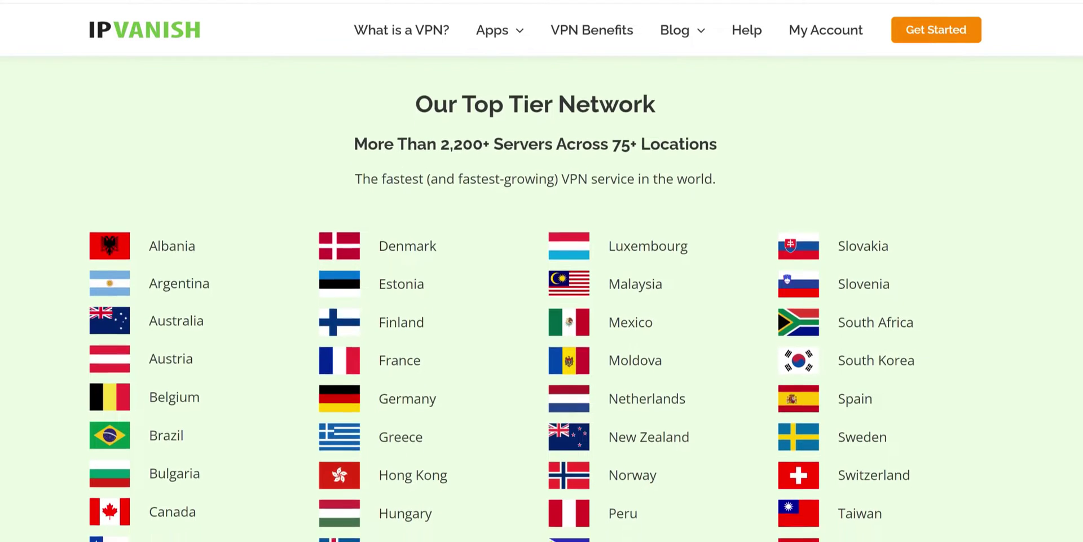
scroll(542, 299, "down", 3)
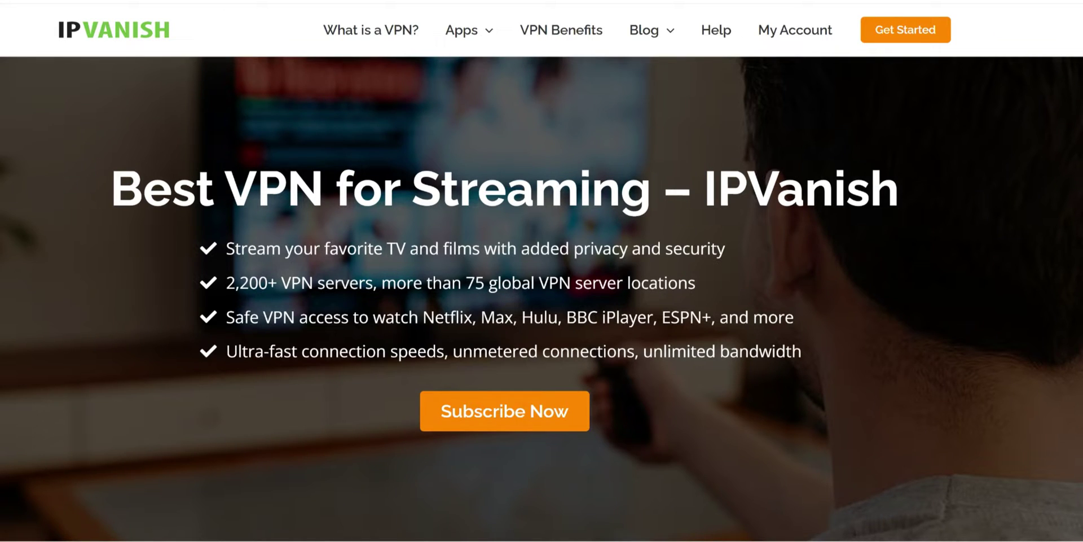
scroll(543, 299, "down", 10)
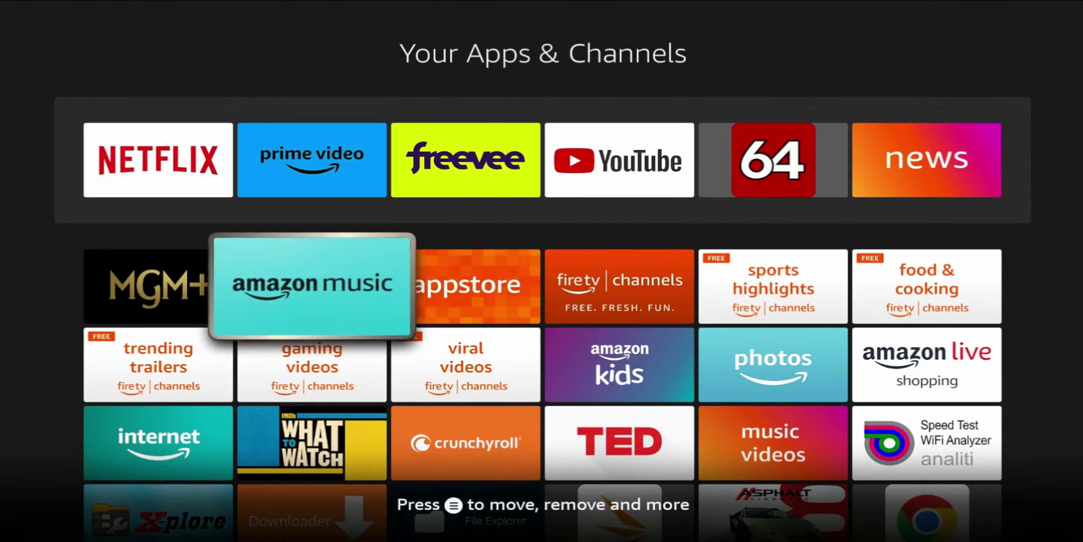
Launch the IPVanish app from Your Apps & Channels on Fire TV
key("Down")
key("Down")
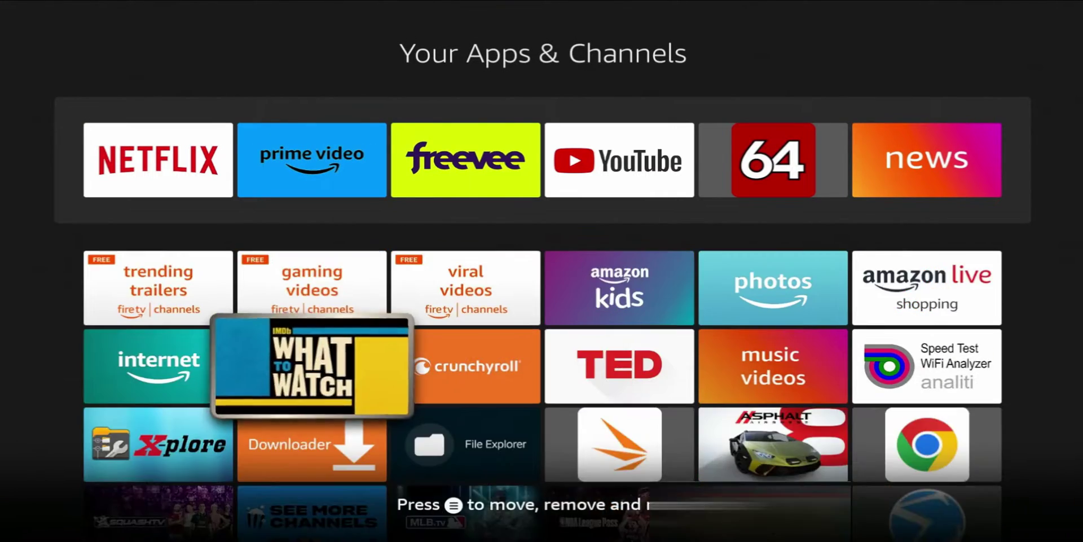
key("Down")
key("Down")
key("Down")
key("Left")
key("Return")
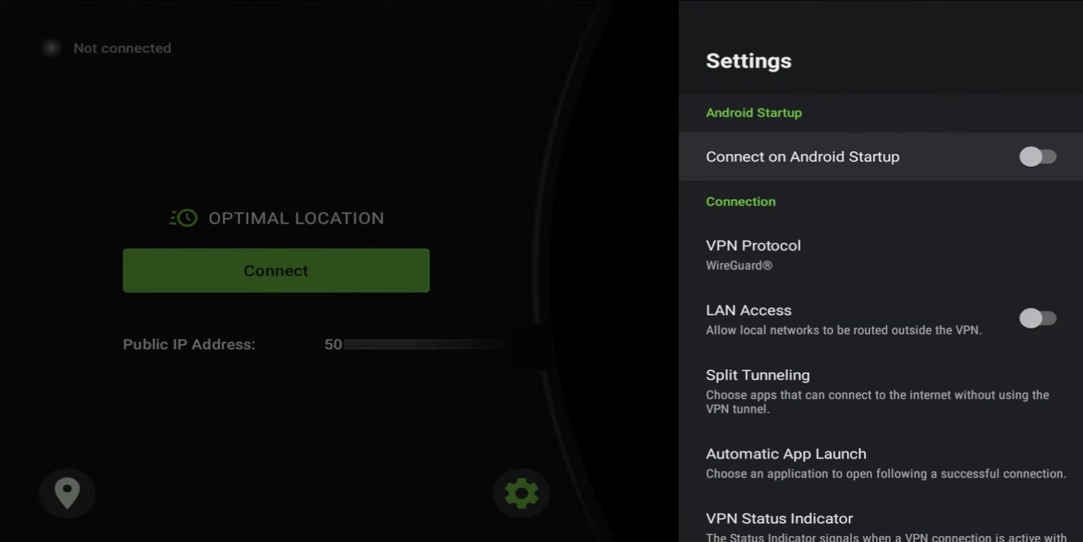
key("Escape")
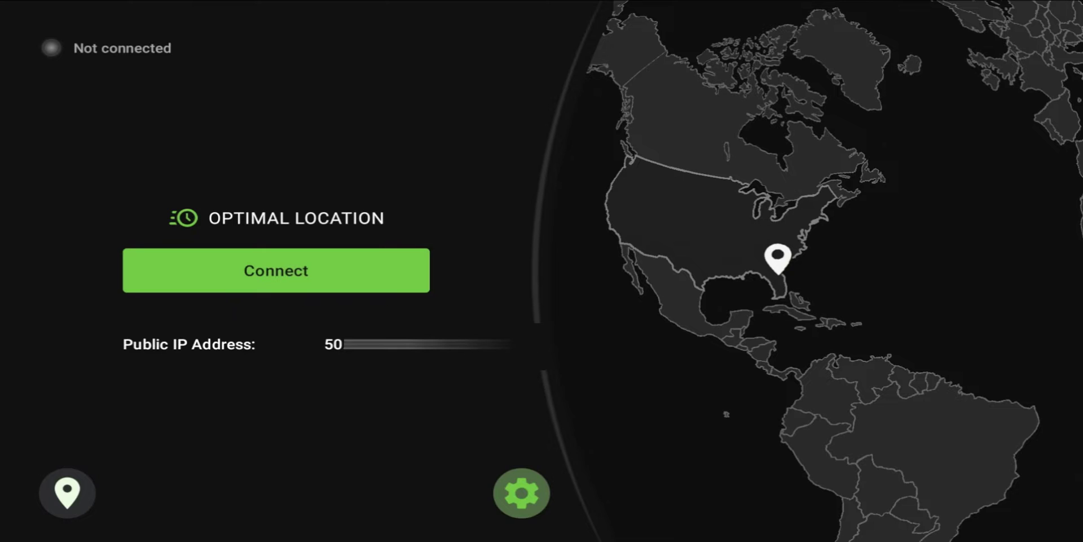
Move focus up toward the location picker on the Not connected main screen
key("Up")
Choose Birmingham from the Cities row and connect, approving the VPN connection request
key("Down")
key("Return")
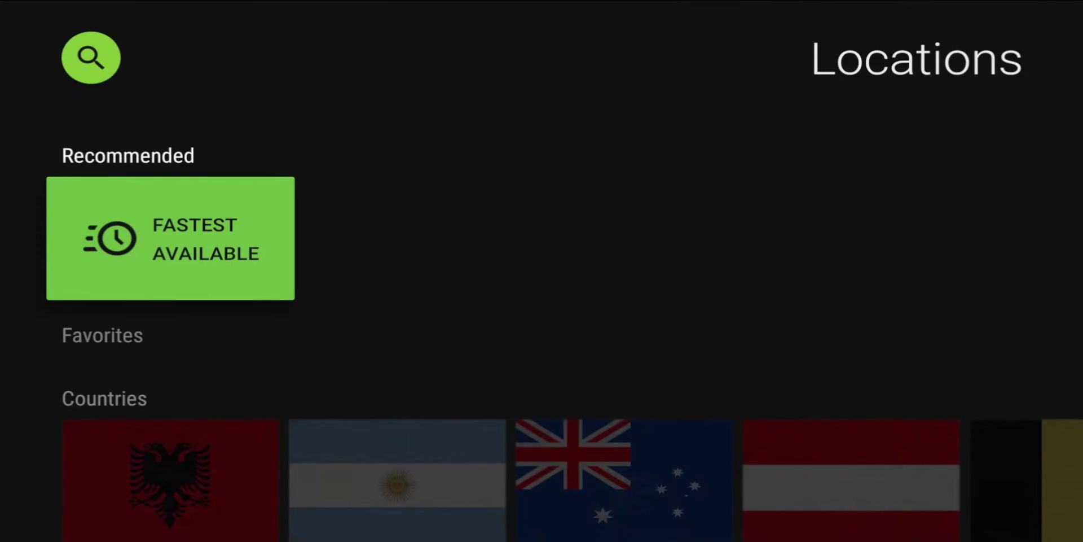
key("Down")
key("Right")
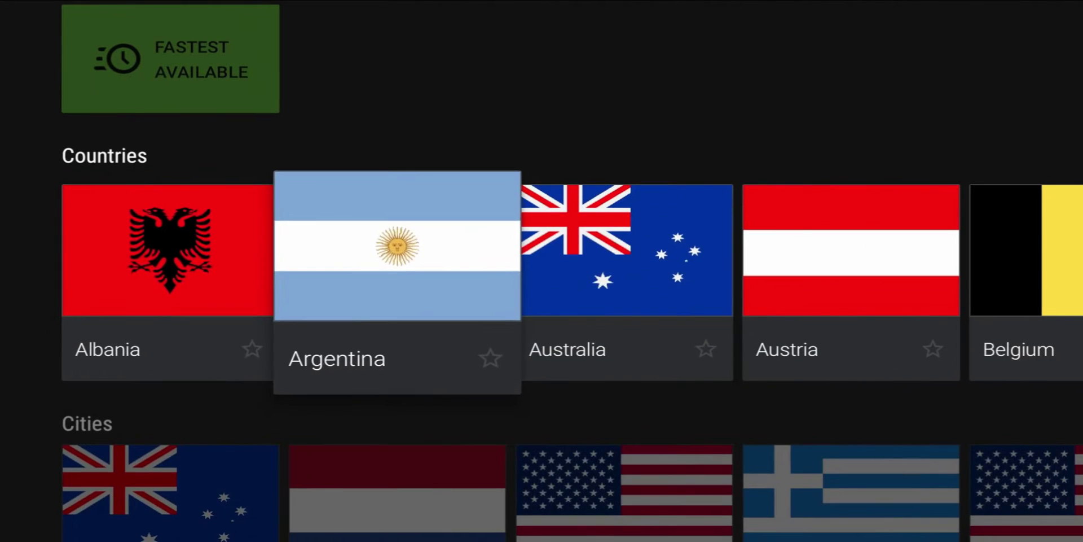
key("Right")
key("Right")
key("Right")
key("Right")
key("Right")
key("Right")
key("Right")
key("Right")
key("Right")
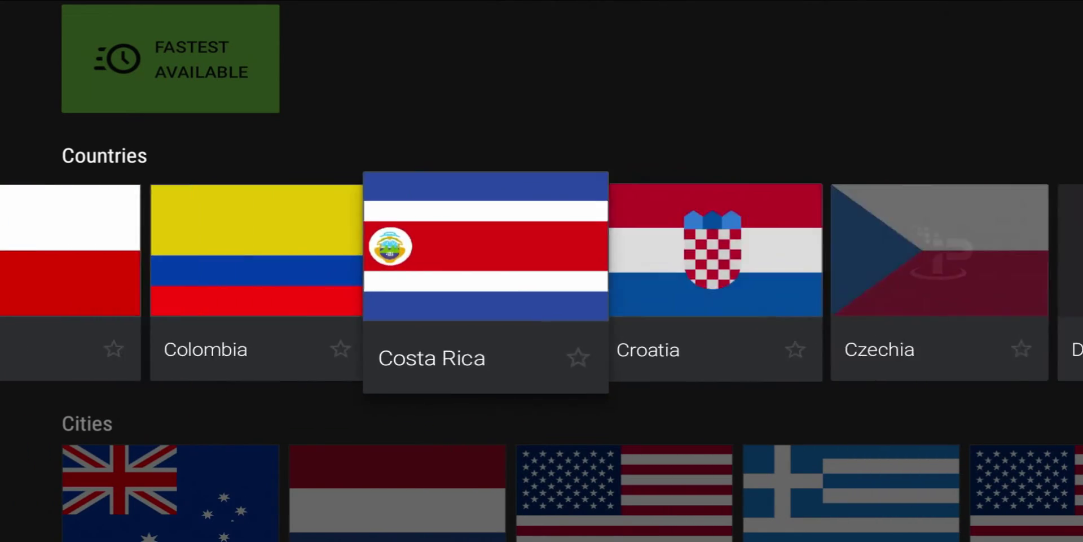
key("Right")
key("Right")
key("Right")
key("Right")
key("Right")
key("Right")
key("Right")
key("Right")
key("Right")
key("Down")
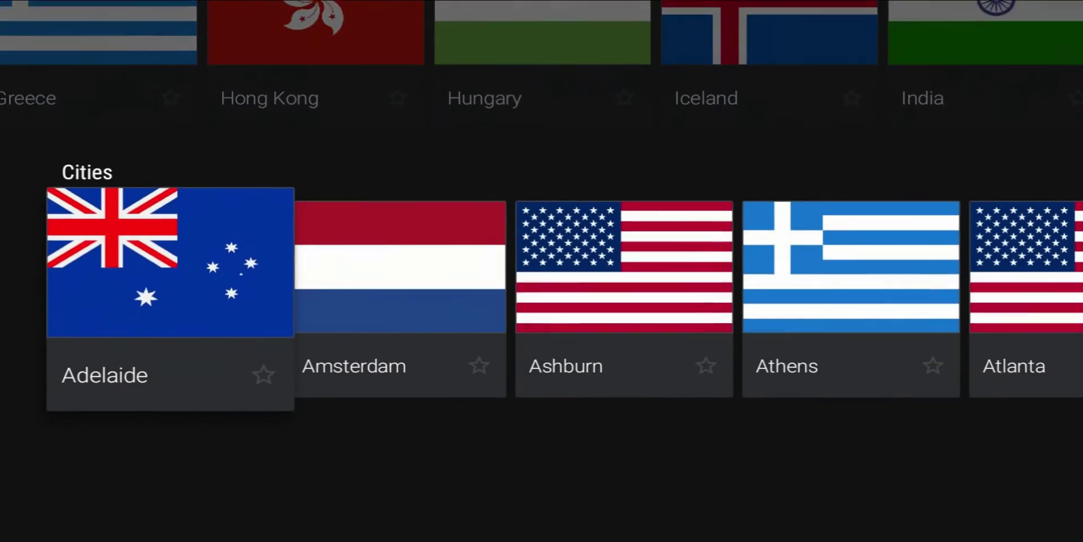
key("Right")
key("Right")
key("Right")
key("Right")
key("Right")
key("Right")
key("Right")
key("Right")
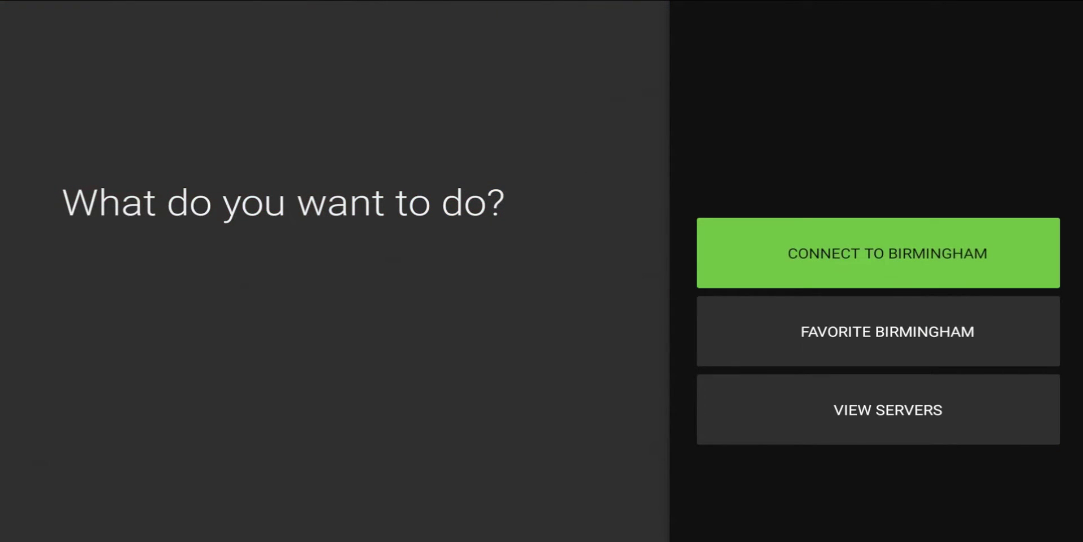
key("Return")
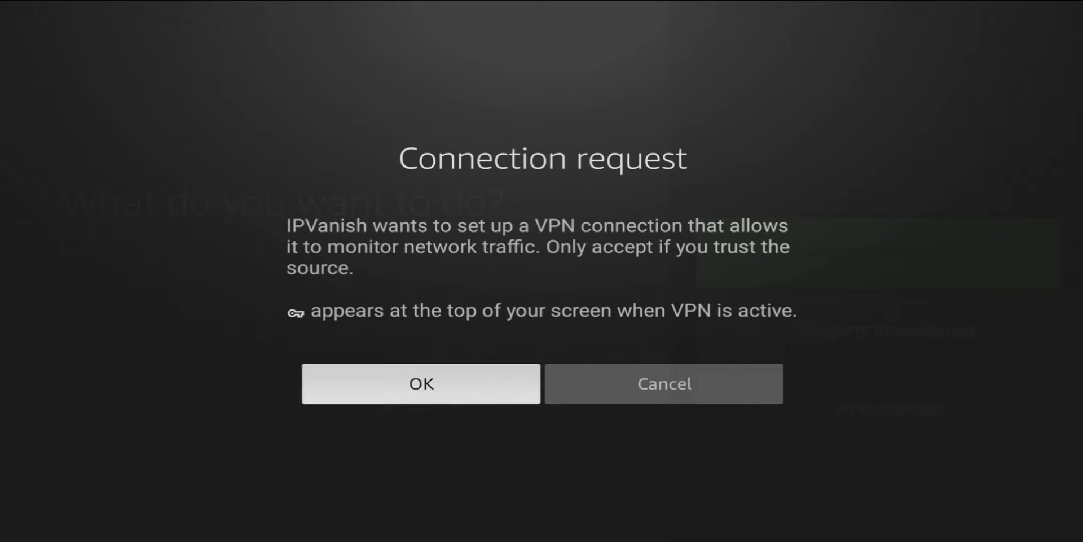
key("Return")
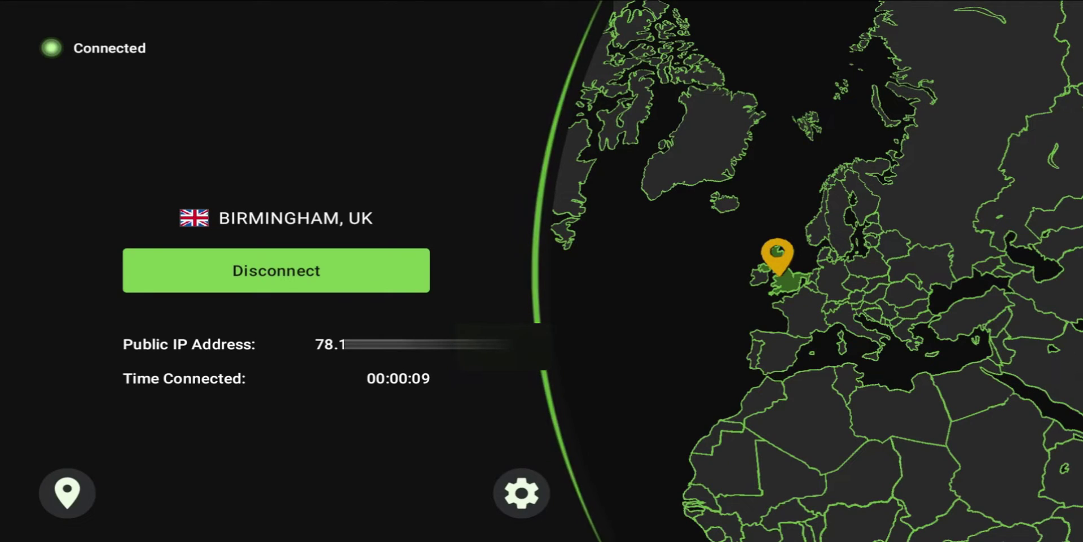
key("Down")
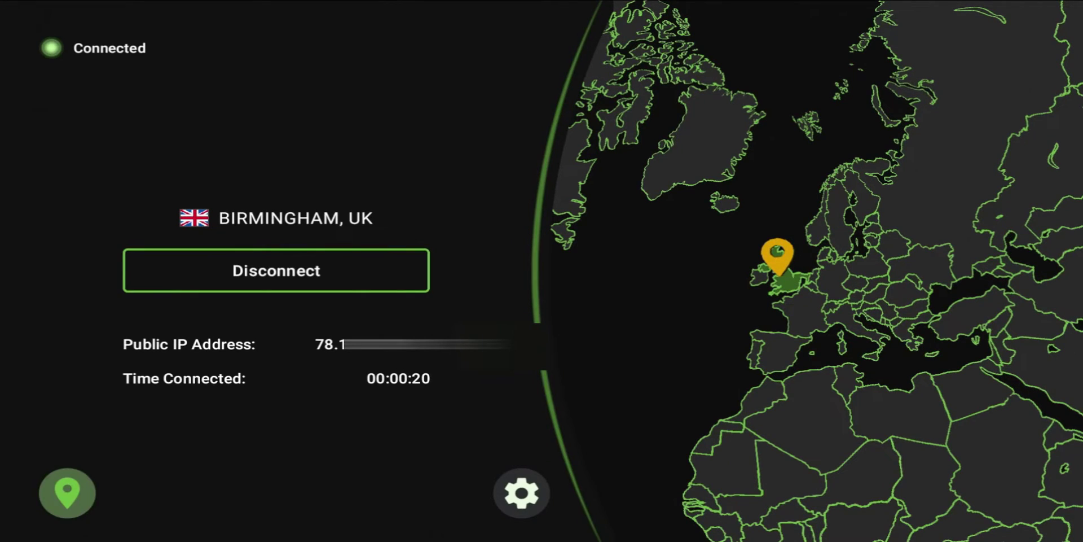
key("Return")
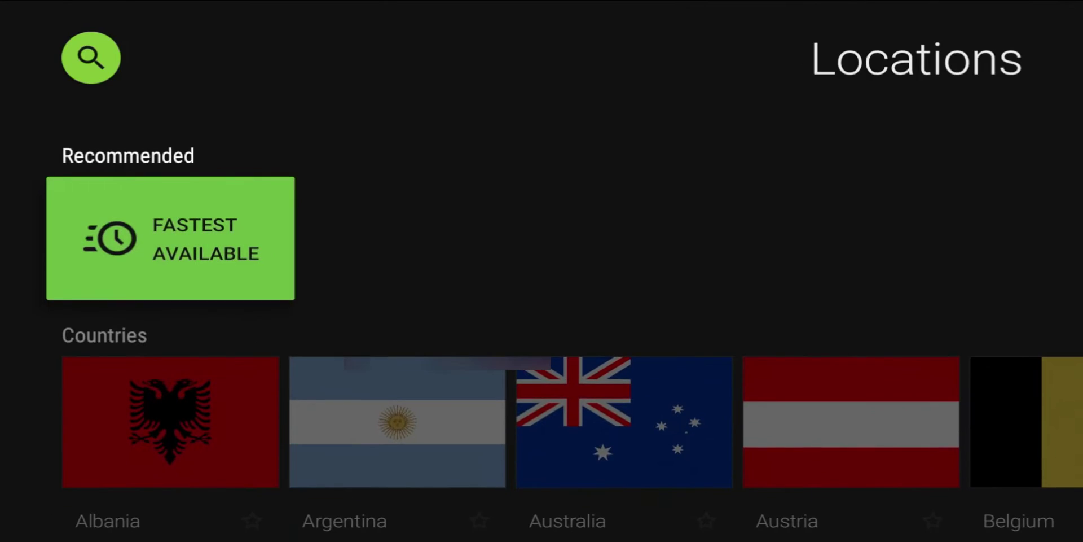
key("Escape")
key("Up")
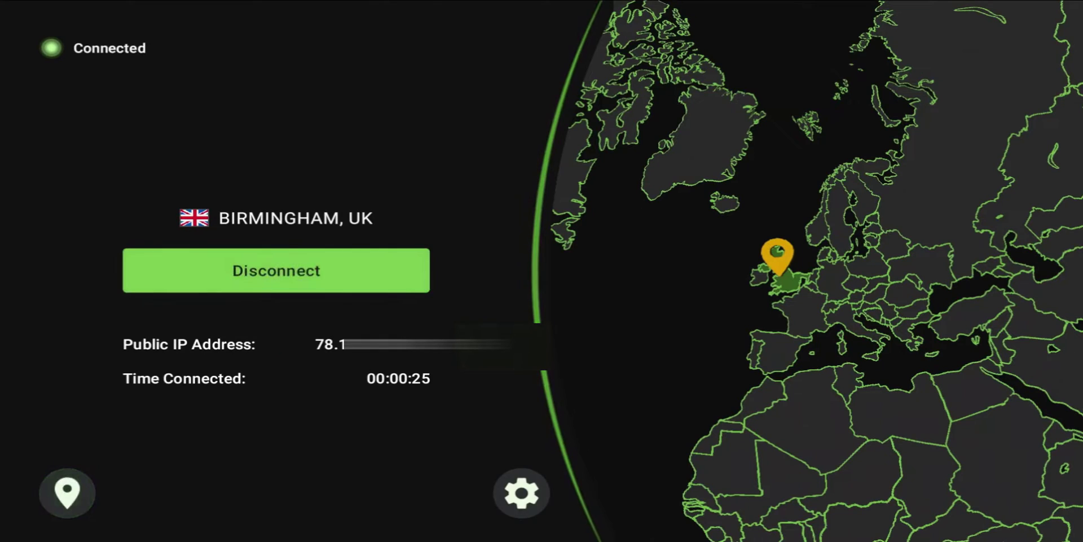
key("Down")
key("Up")
key("Right")
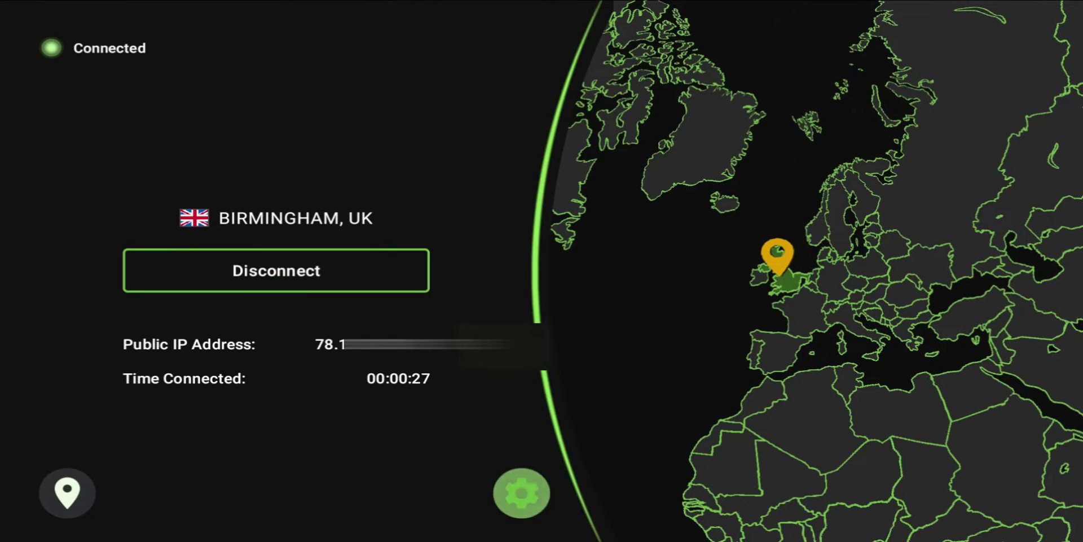
key("Up")
key("Return")
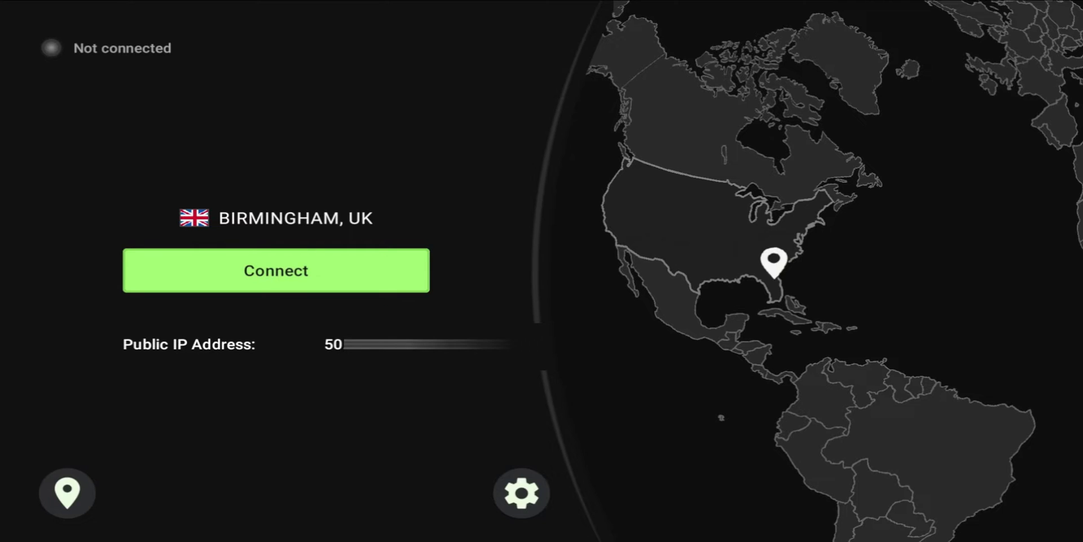
key("Right")
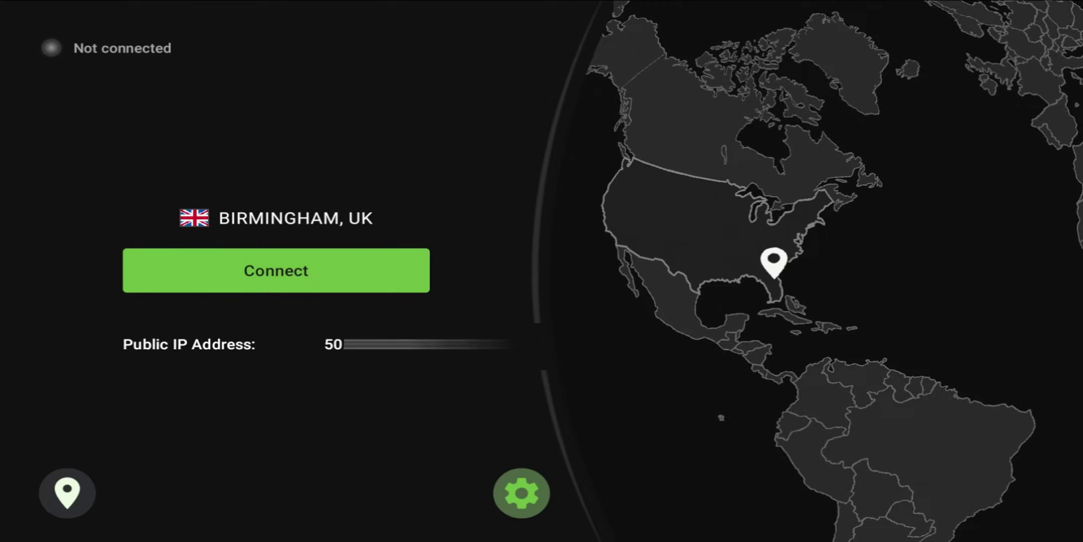
key("Return")
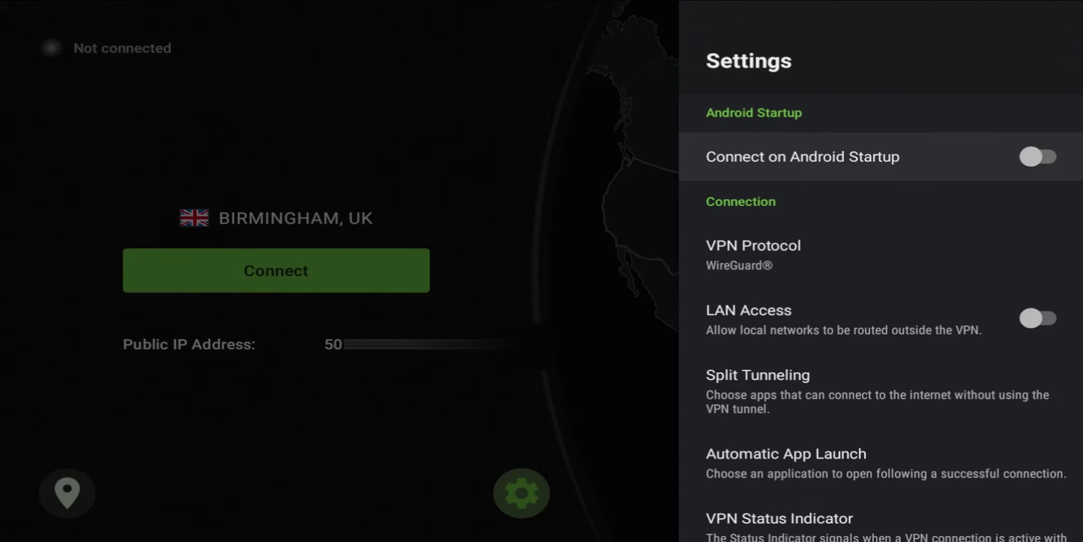
View the VPN Protocol list and close it, keeping WireGuard
key("Down")
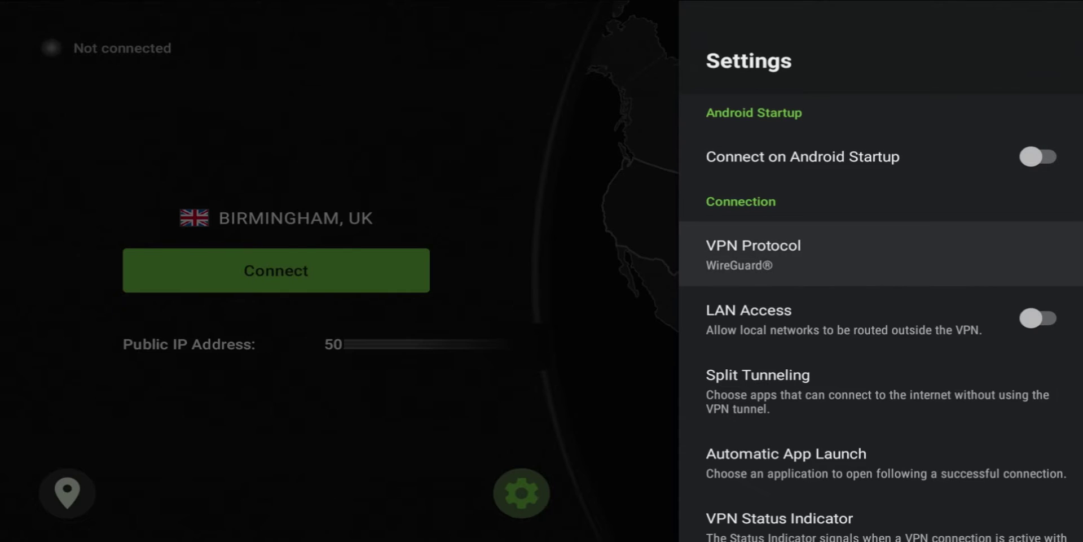
key("Return")
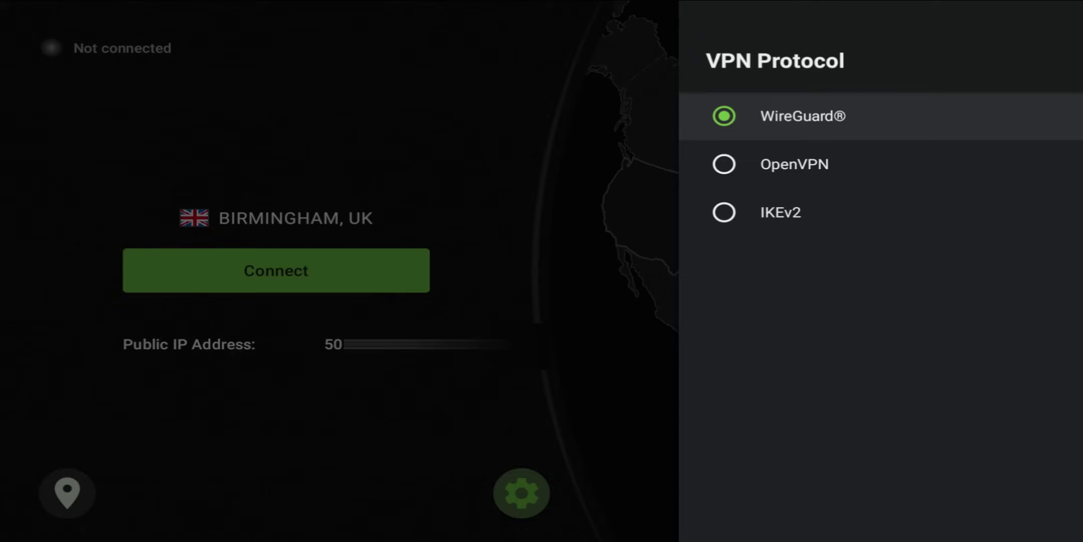
key("Escape")
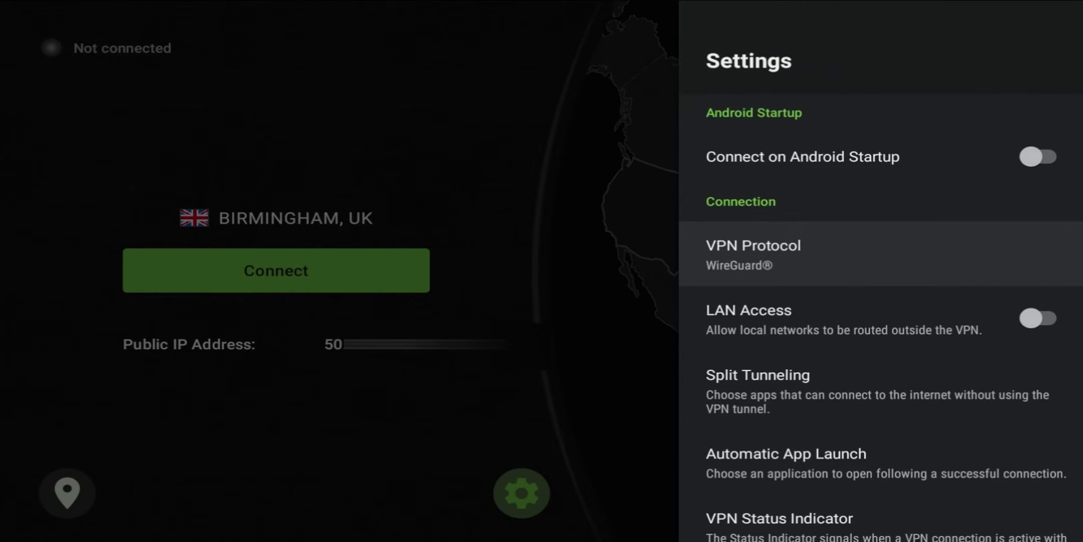
Open the Split Tunneling app list in Settings
key("Down")
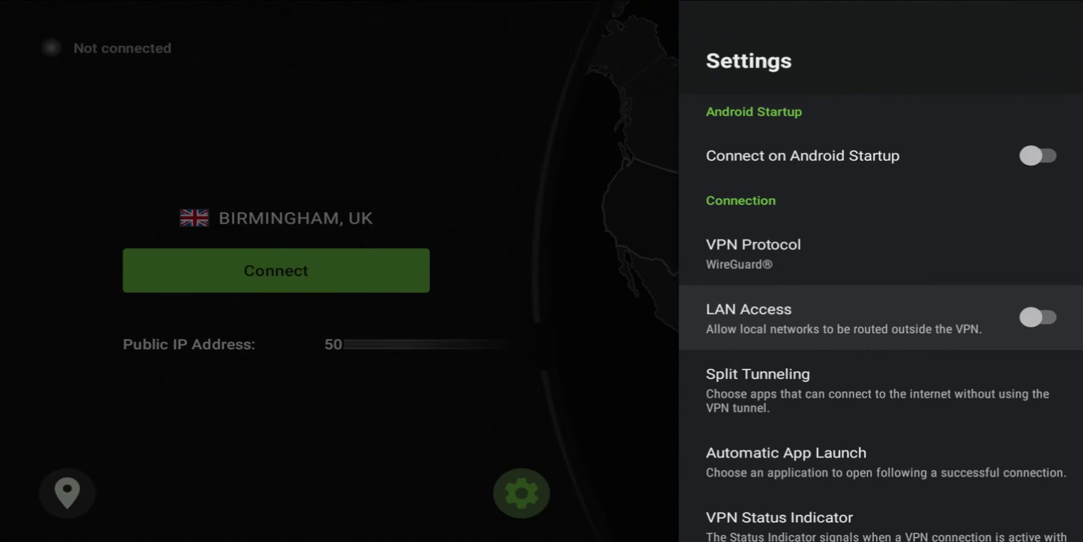
key("Down")
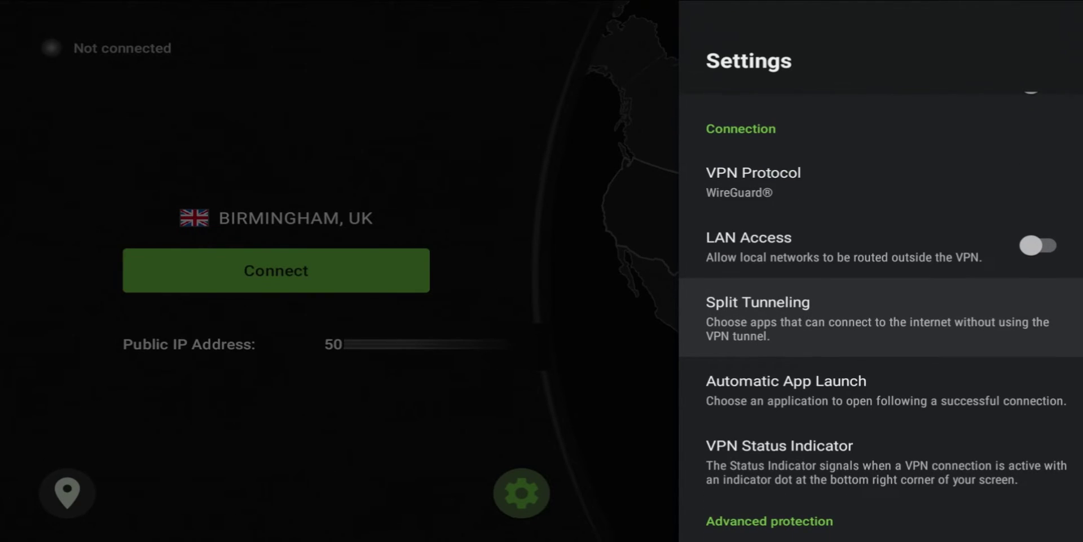
key("Return")
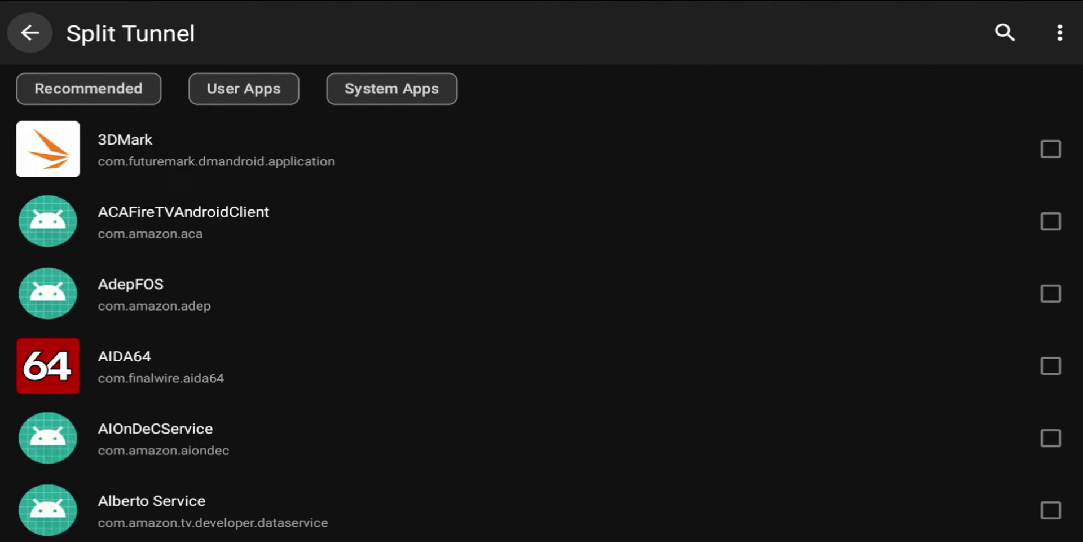
key("Down")
key("Down")
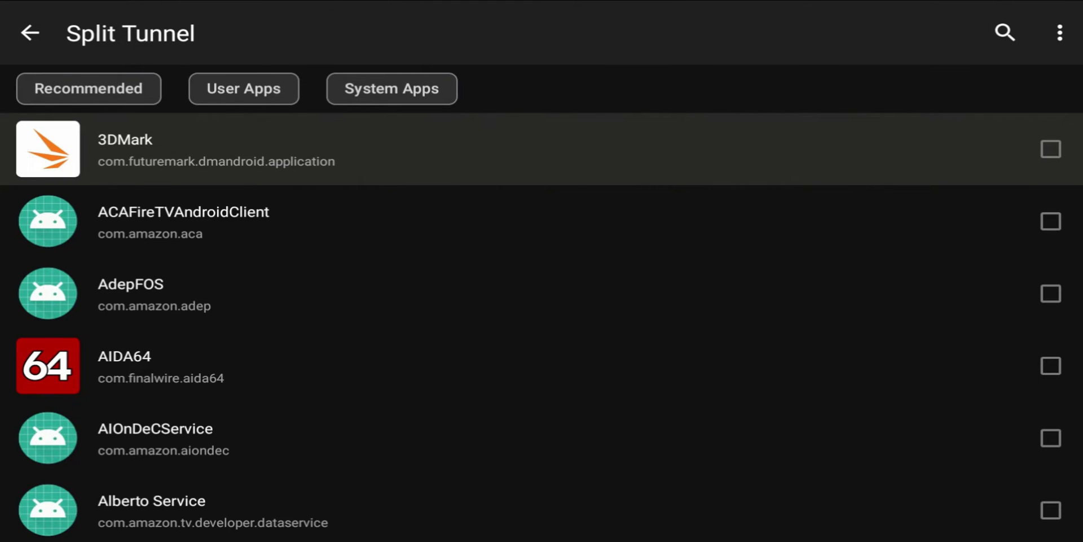
Tick and then untick 3DMark, leaving it routed through the VPN
key("Up")
key("Up")
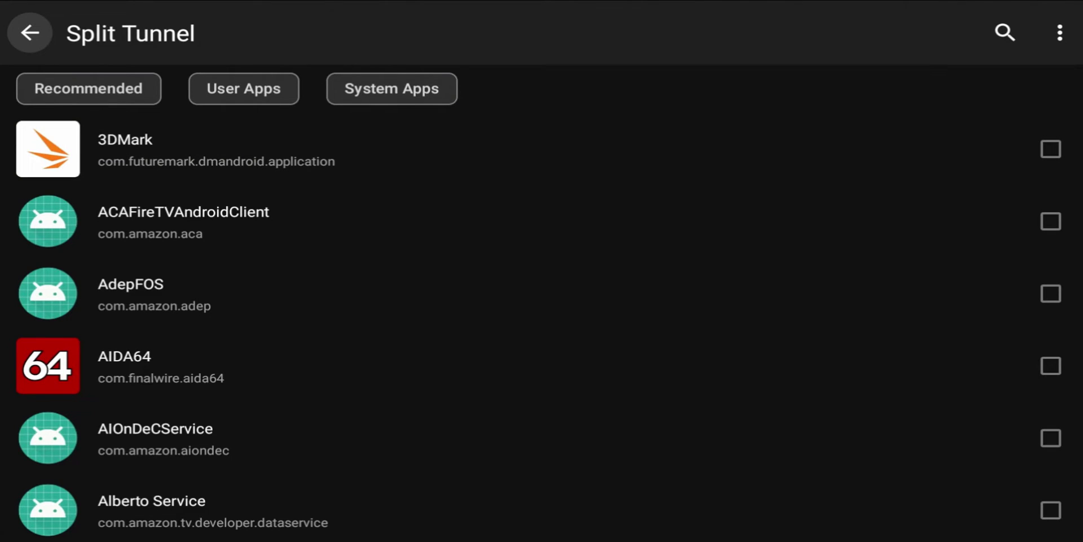
key("Down")
key("Down")
key("Return")
key("Down")
key("Down")
key("Return")
key("Return")
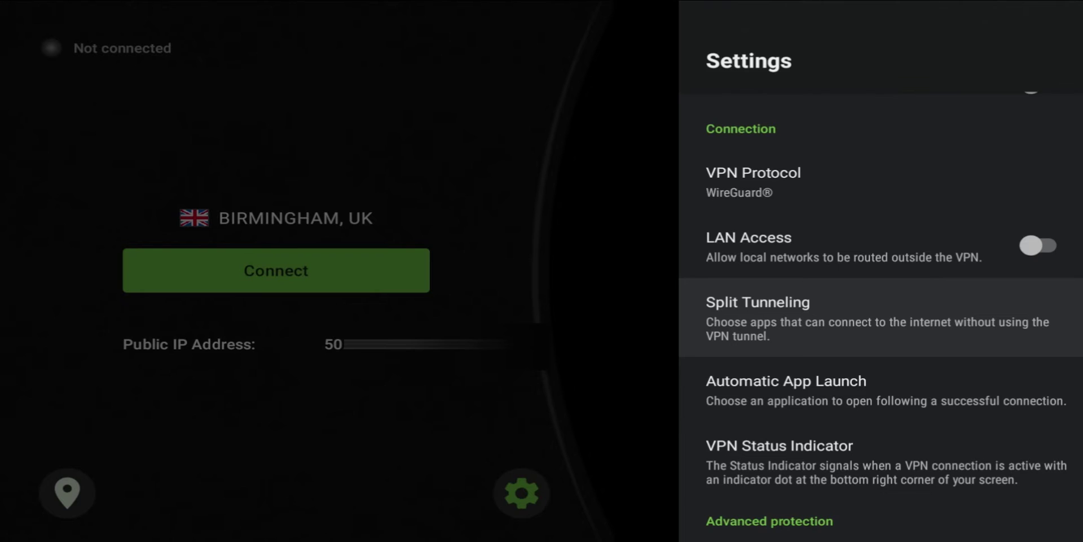
key("Down")
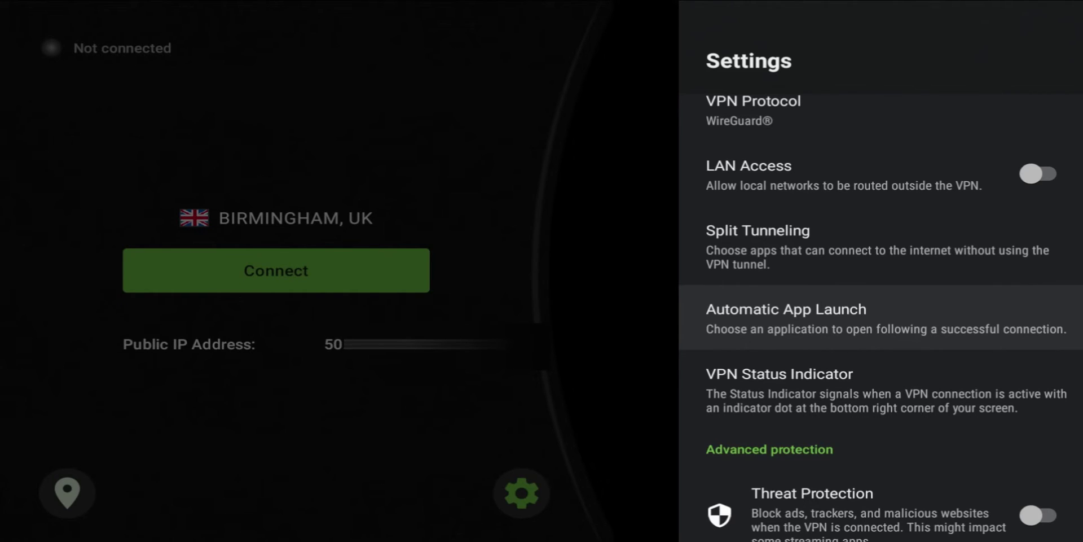
key("Down")
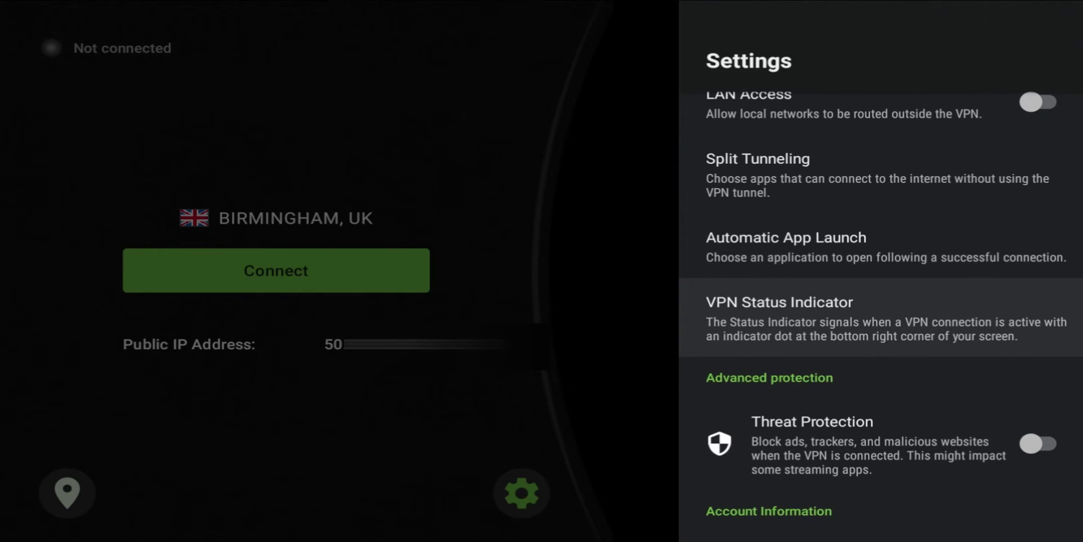
key("Return")
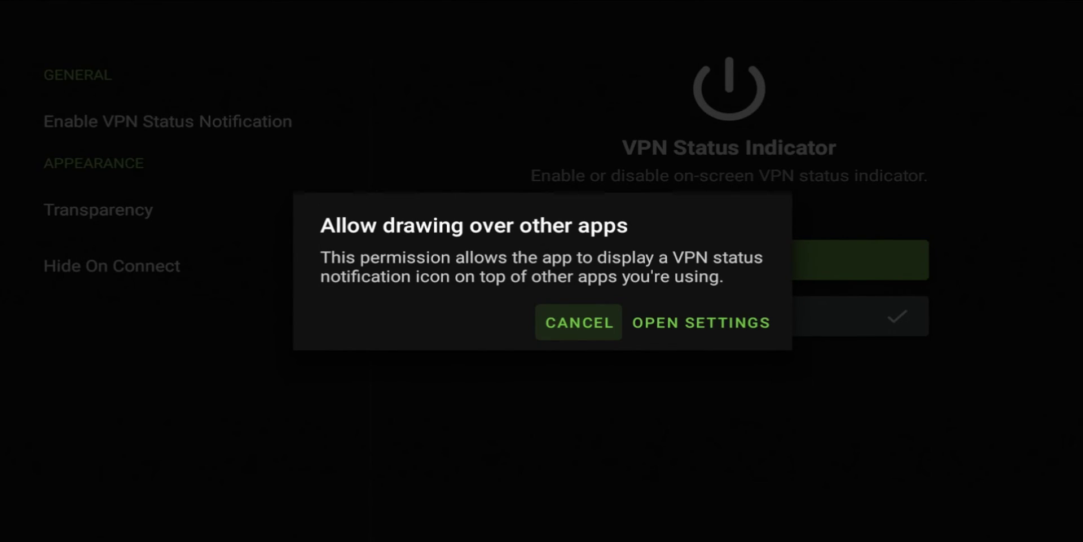
key("Return")
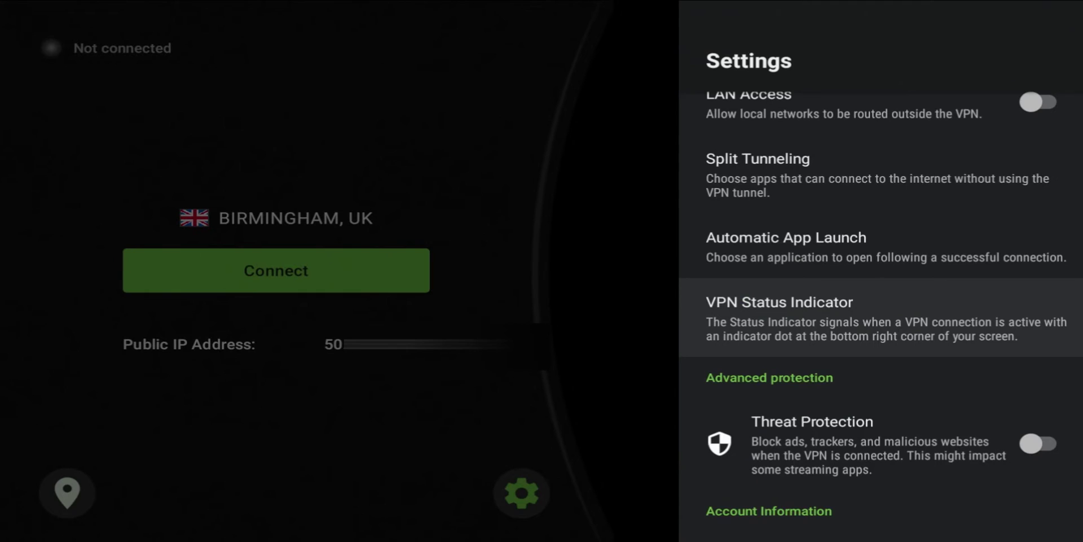
key("Down")
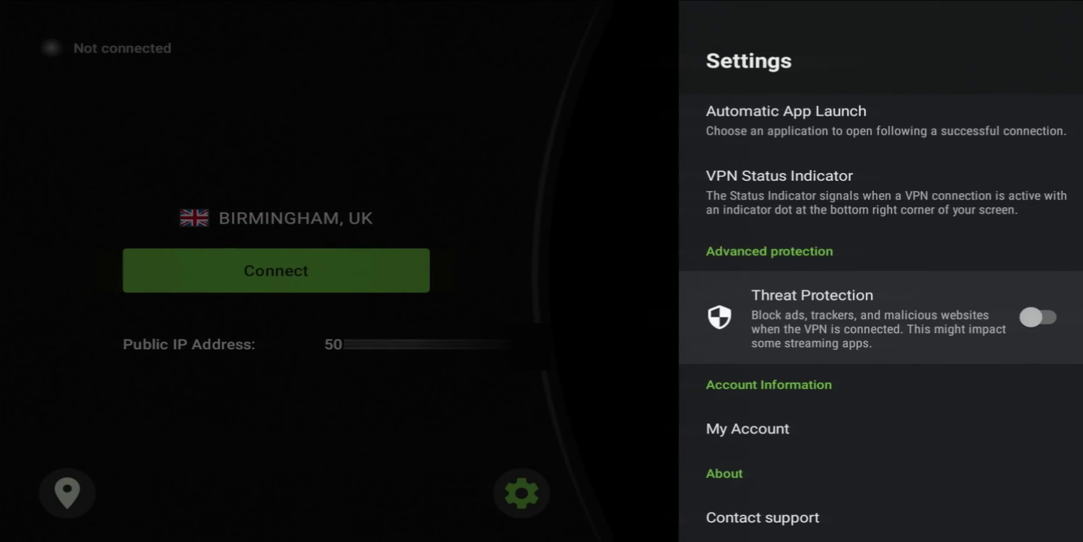
Switch Threat Protection on and close Settings to the Birmingham, UK main screen
key("Return")
key("Down")
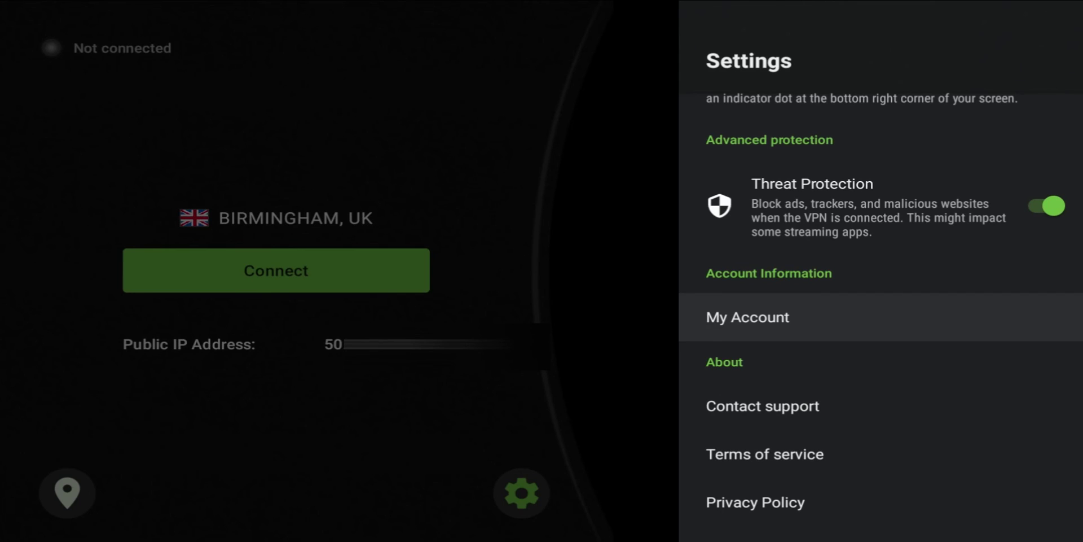
key("Up")
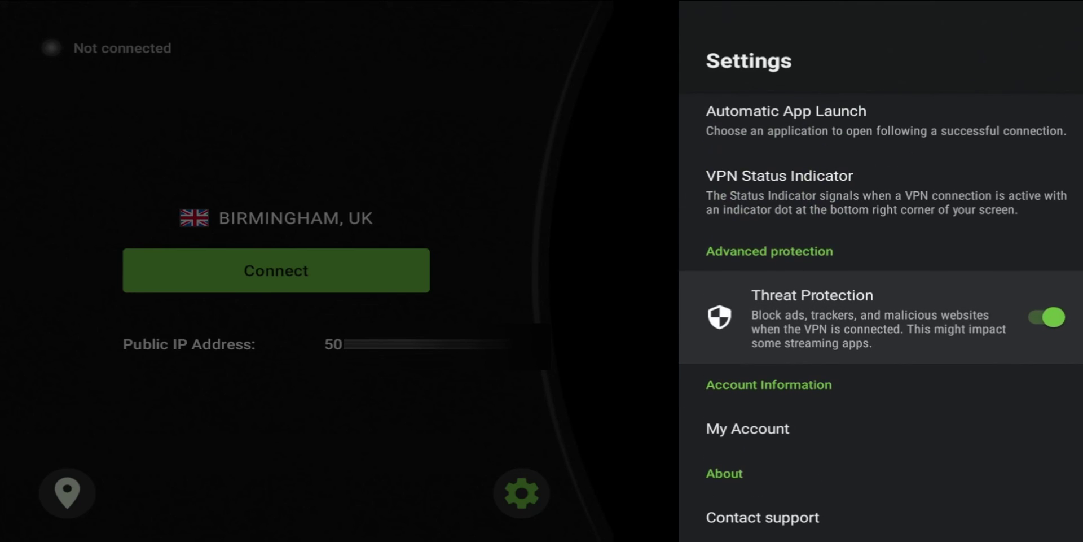
key("Escape")
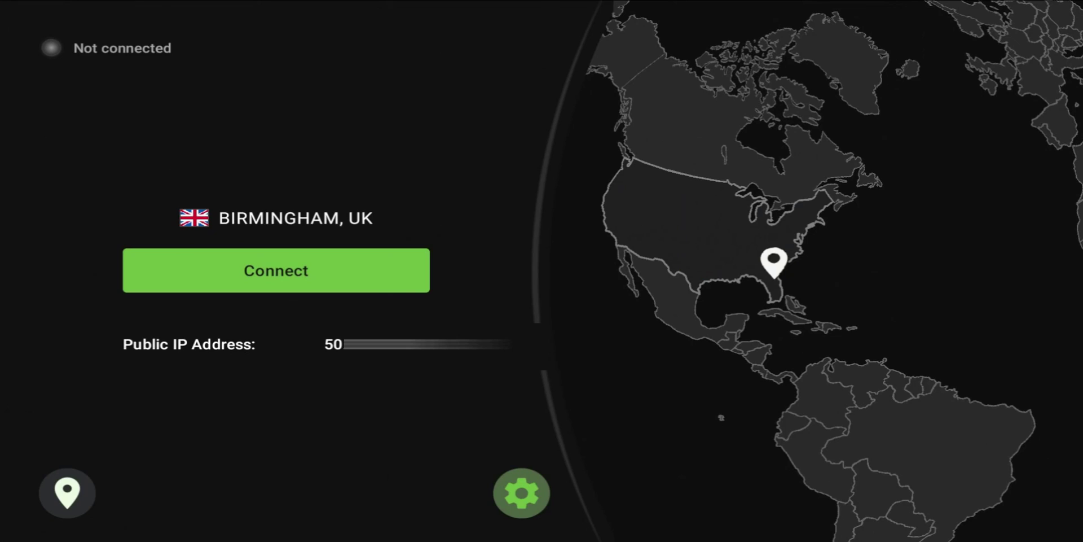